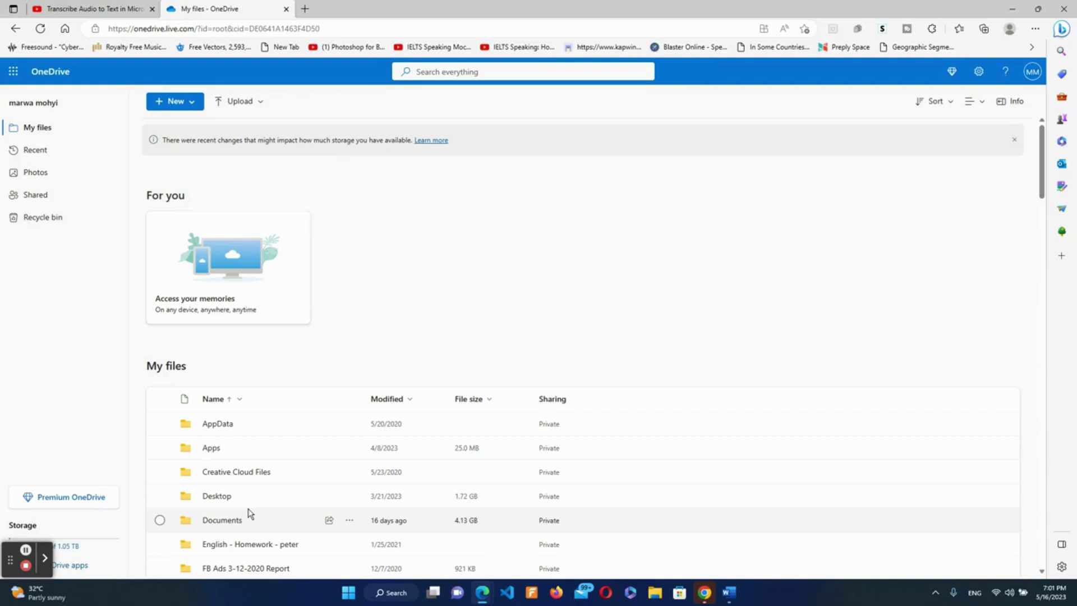
# Step: Launch Word in a new tab from OneDrive's Microsoft 365 app launcher
pyautogui.click(12, 72)
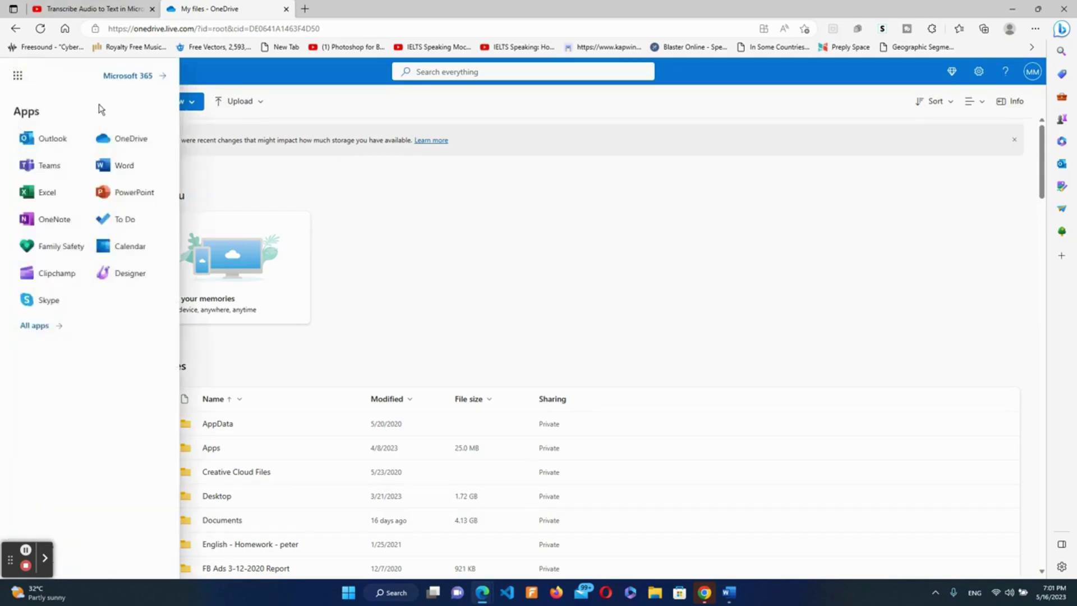
pyautogui.click(121, 172)
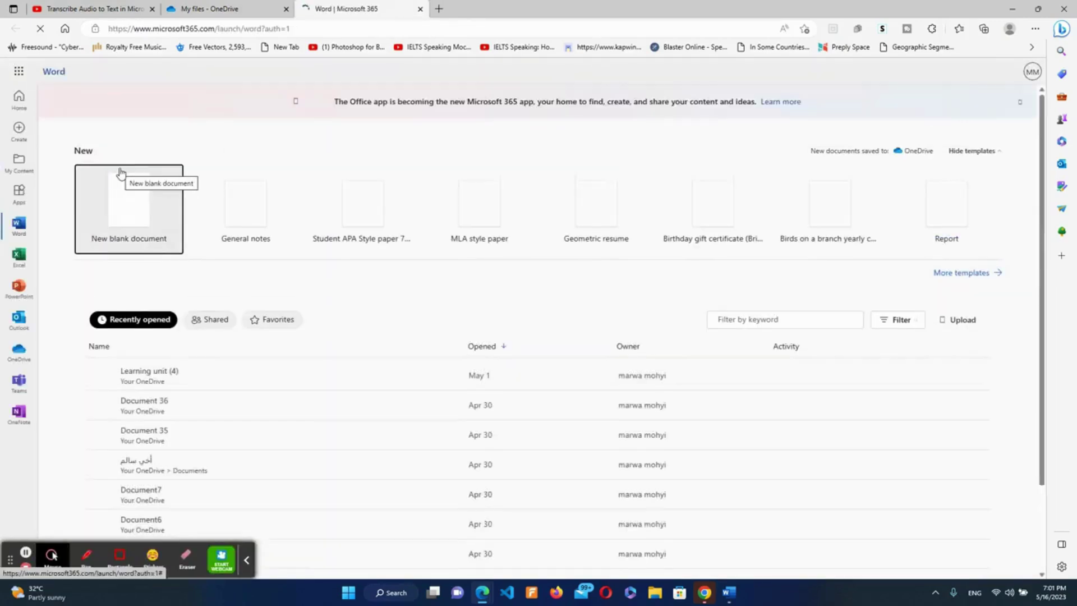
# Step: Create a new blank document (Document 37) from the Word start page
pyautogui.click(128, 199)
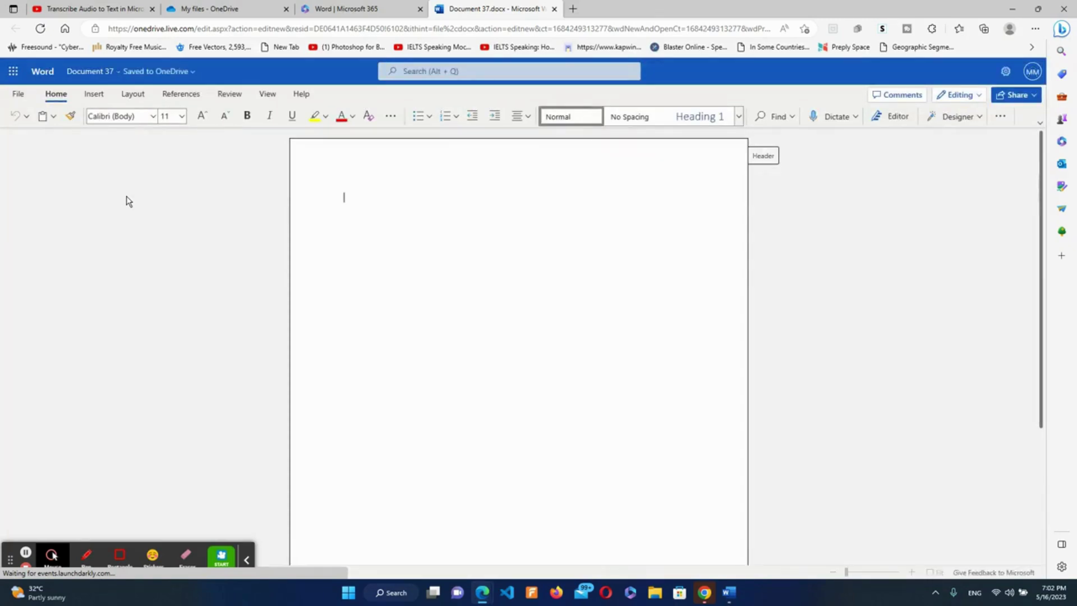
# Step: Close the template suggestions pane and open Transcribe from the Dictate dropdown
pyautogui.hotkey('ctrl', 'w')
pyautogui.click(126, 198)
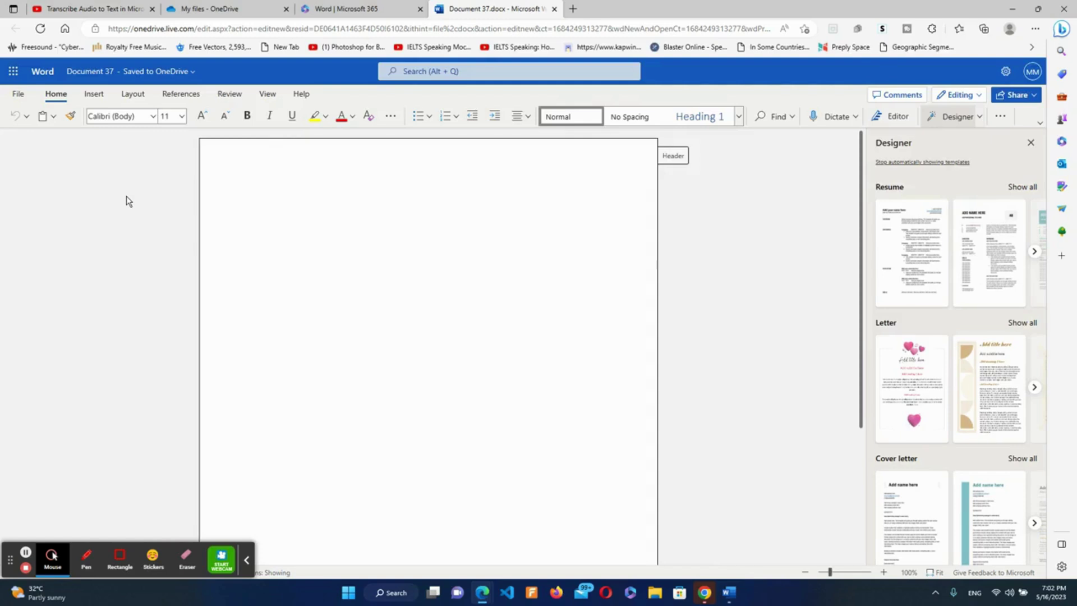
pyautogui.click(1031, 142)
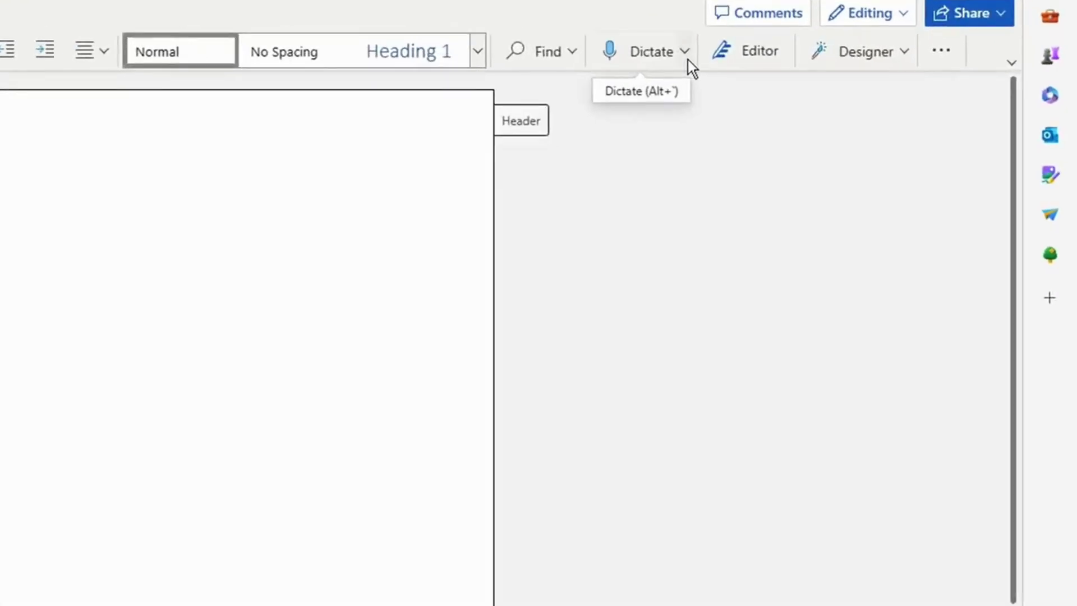
pyautogui.click(687, 56)
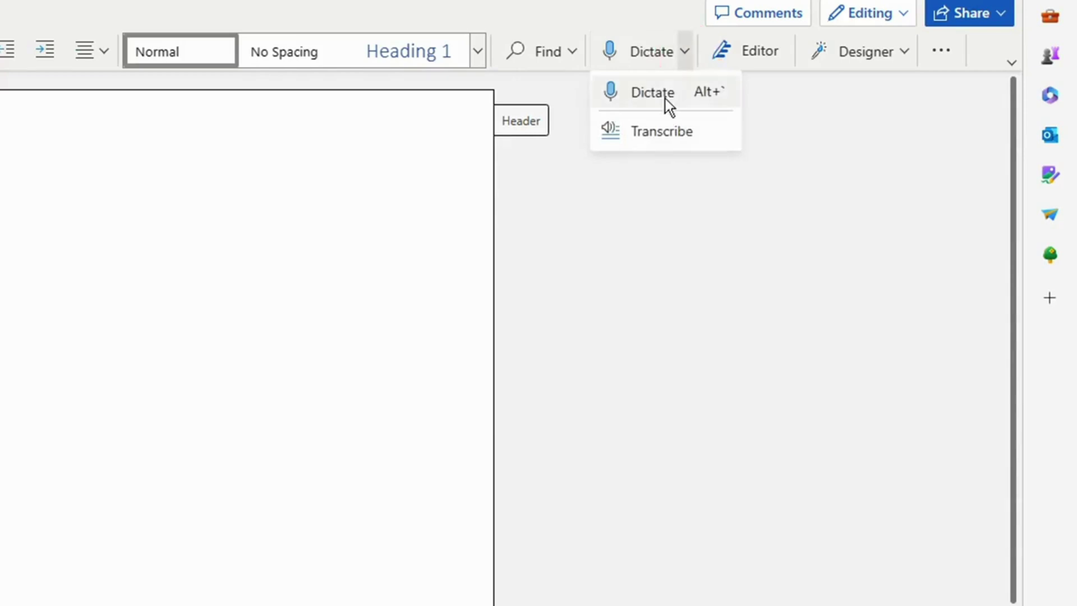
pyautogui.click(654, 141)
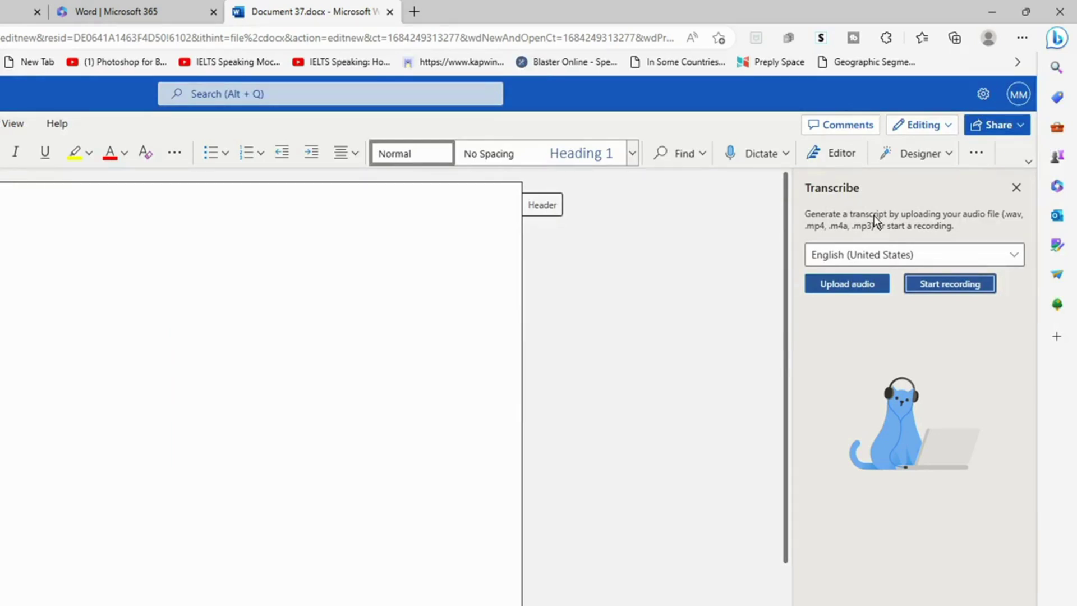
# Step: Set the transcription language to Arabic (Egypt) and start an audio upload
pyautogui.click(915, 256)
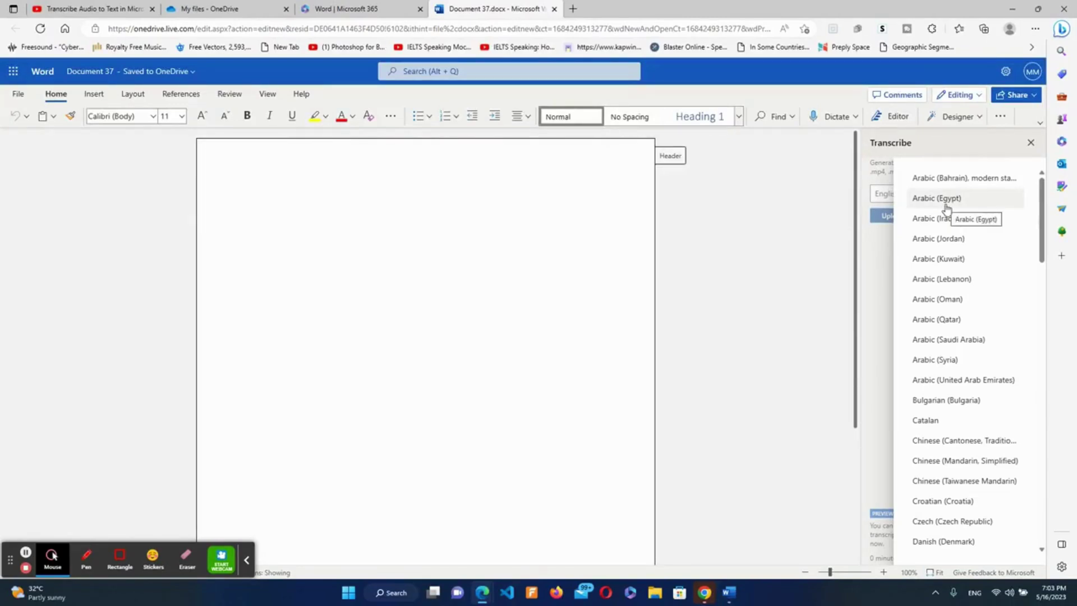
pyautogui.click(947, 208)
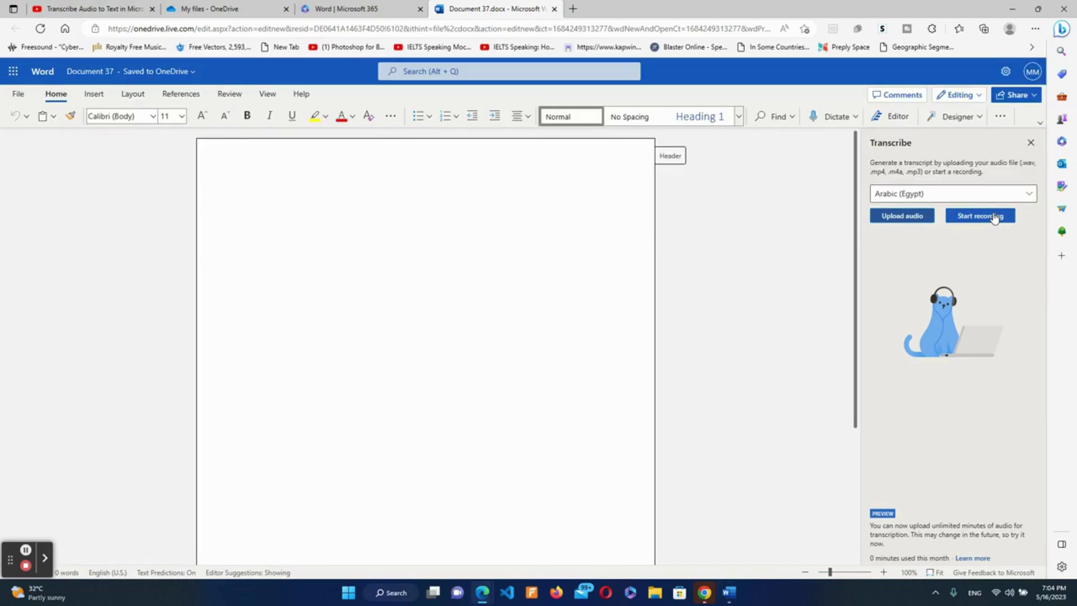
pyautogui.click(909, 220)
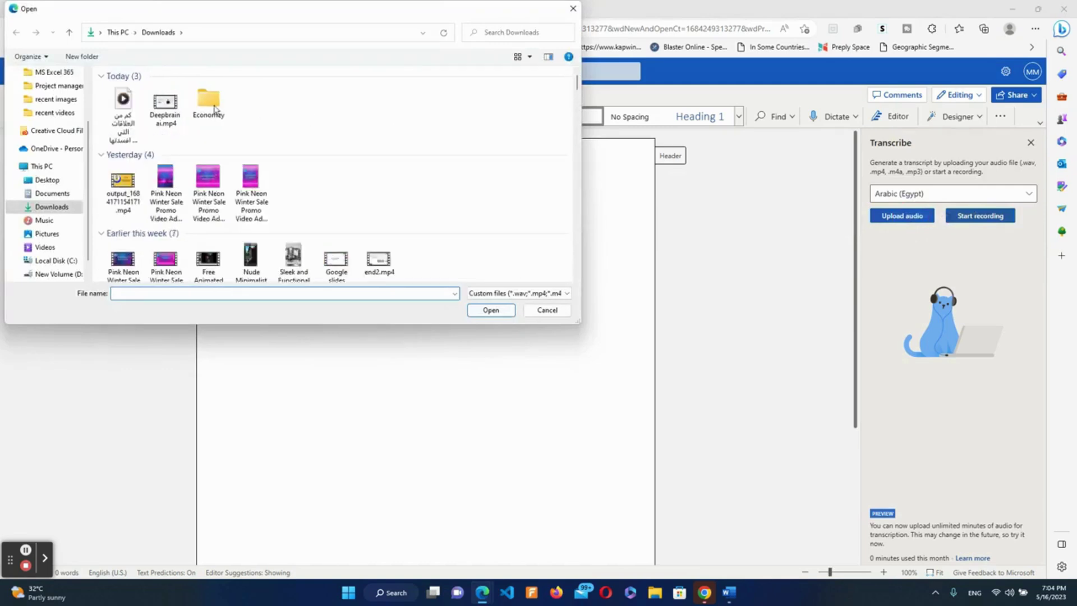
# Step: Upload the Arabic-named MP3 from Downloads for transcription
pyautogui.click(114, 126)
pyautogui.click(491, 310)
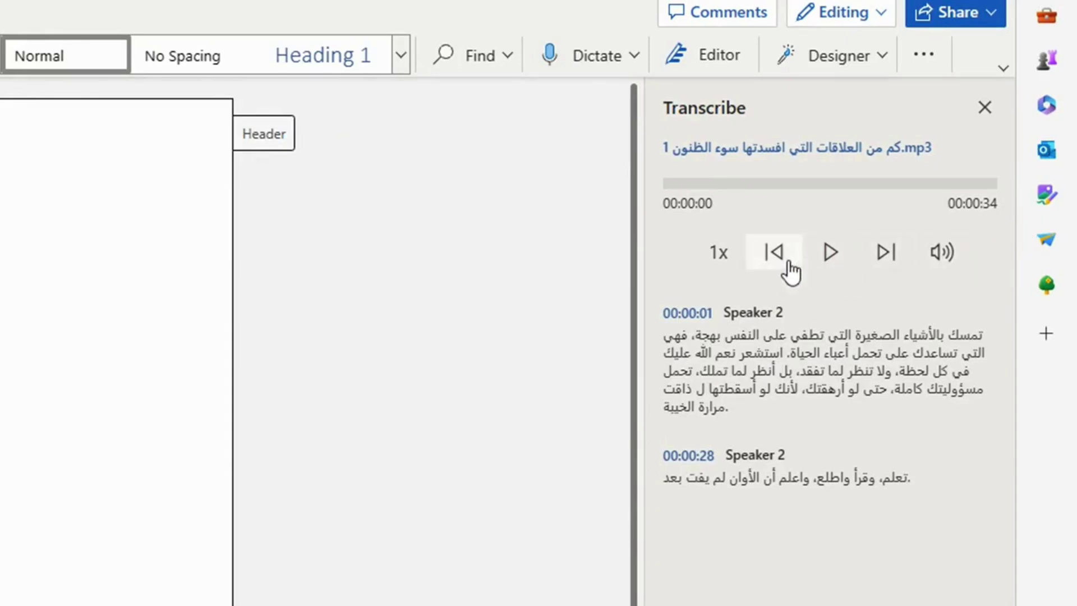
pyautogui.click(831, 262)
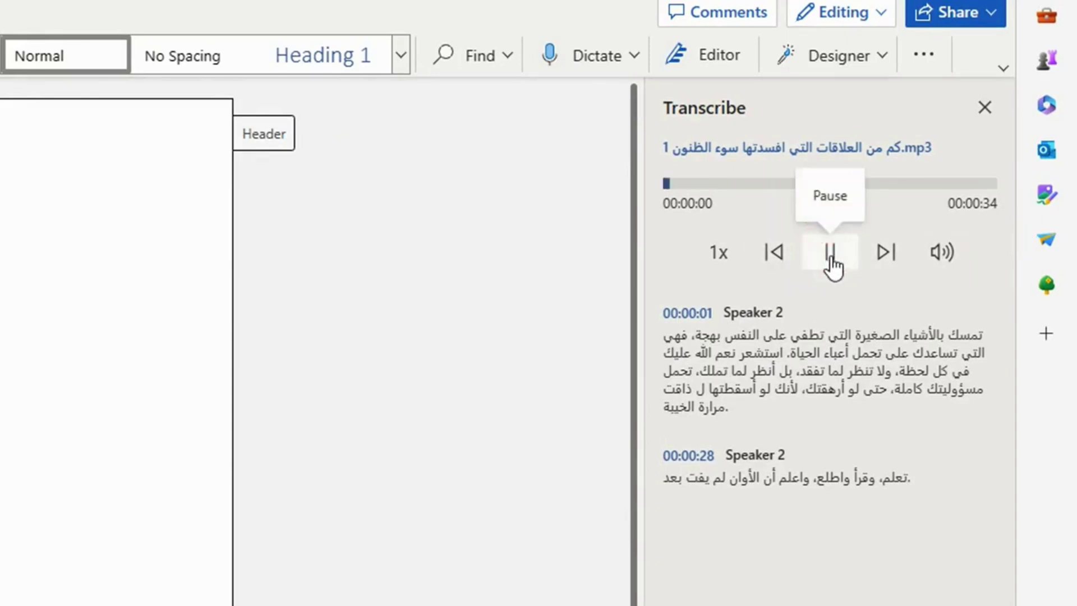
pyautogui.click(832, 263)
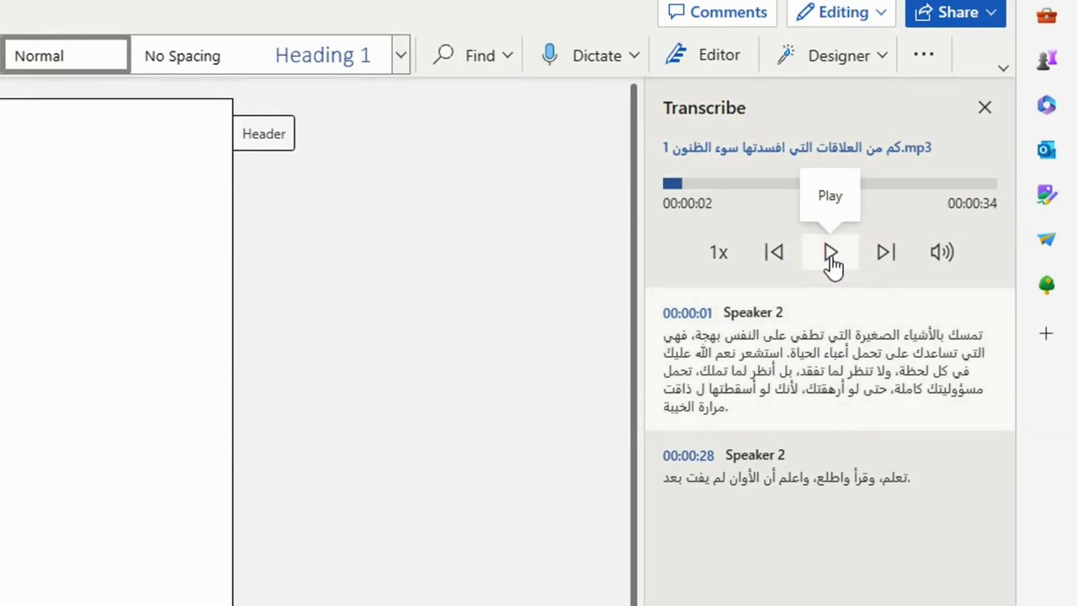
pyautogui.click(780, 260)
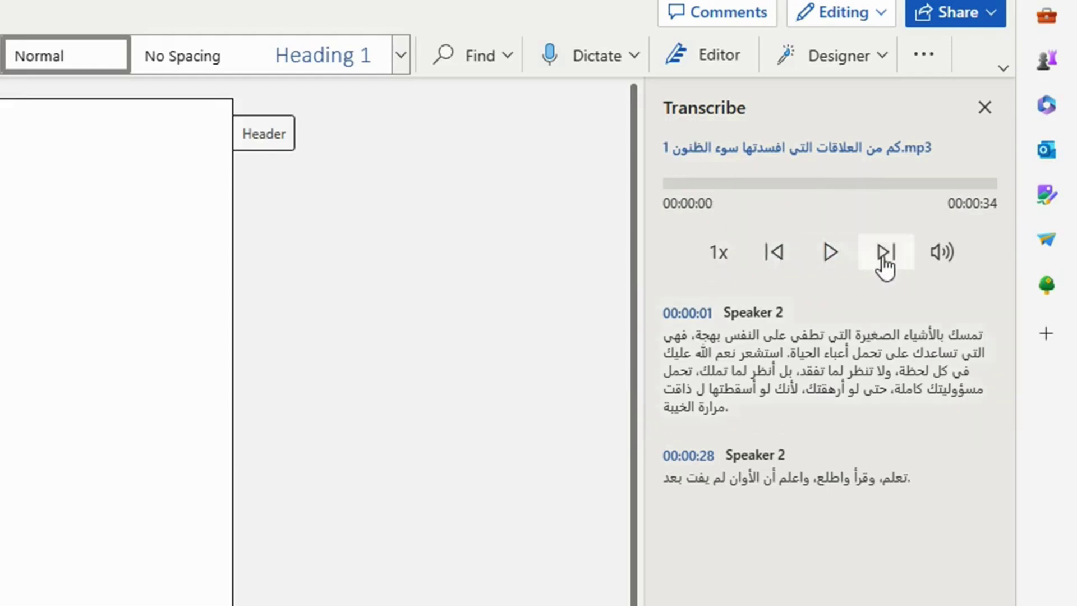
pyautogui.click(885, 263)
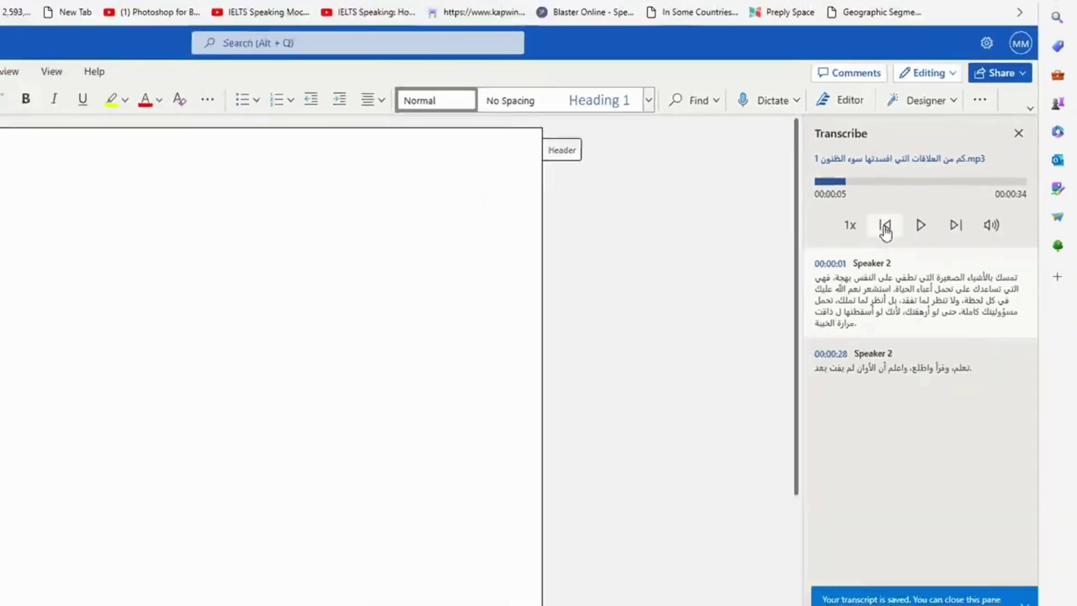
pyautogui.click(925, 215)
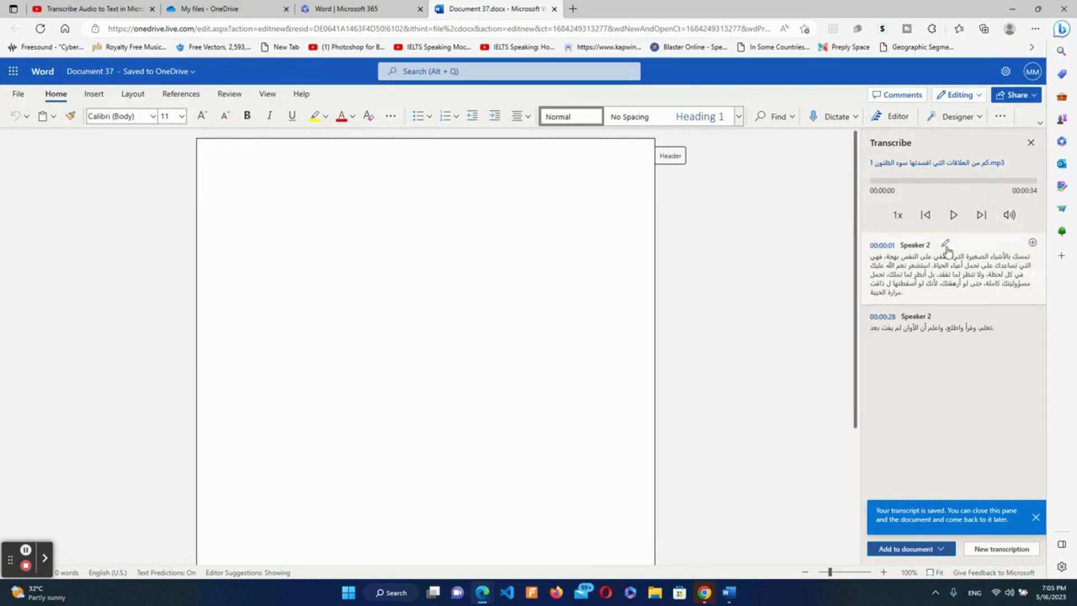
# Step: Replace Speaker 2 with the new speaker name, applying it to all passages
pyautogui.click(946, 246)
pyautogui.moveTo(943, 244); pyautogui.dragTo(897, 244)
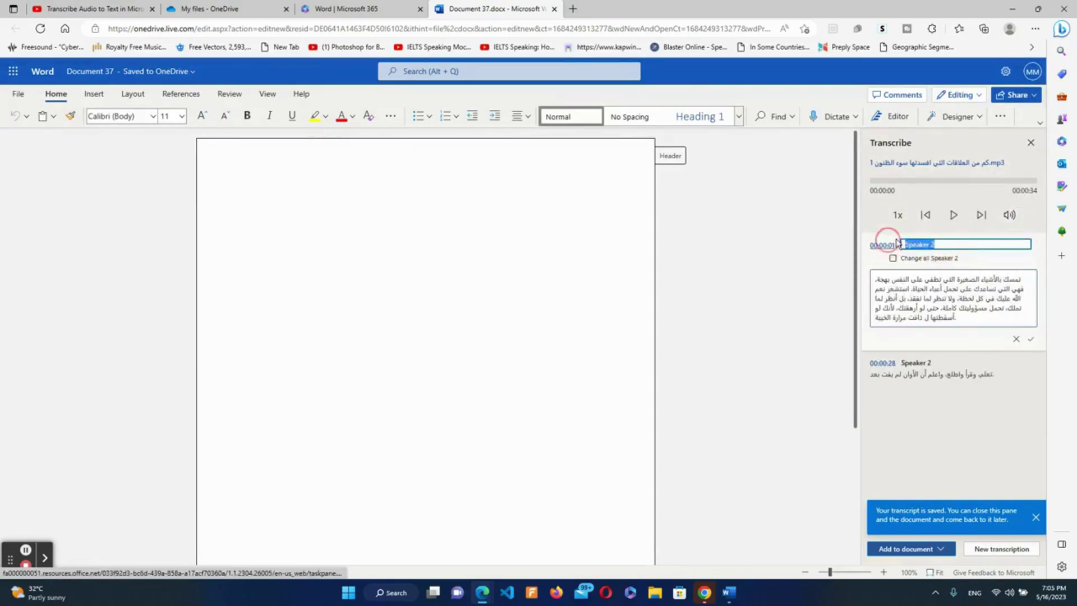
pyautogui.write('Marwa')
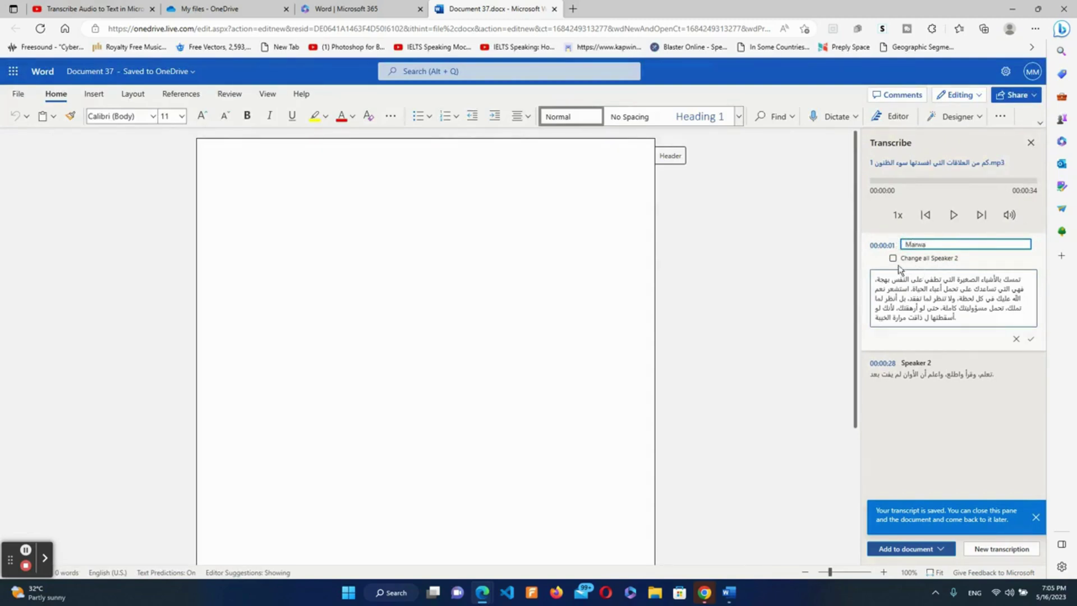
pyautogui.click(906, 258)
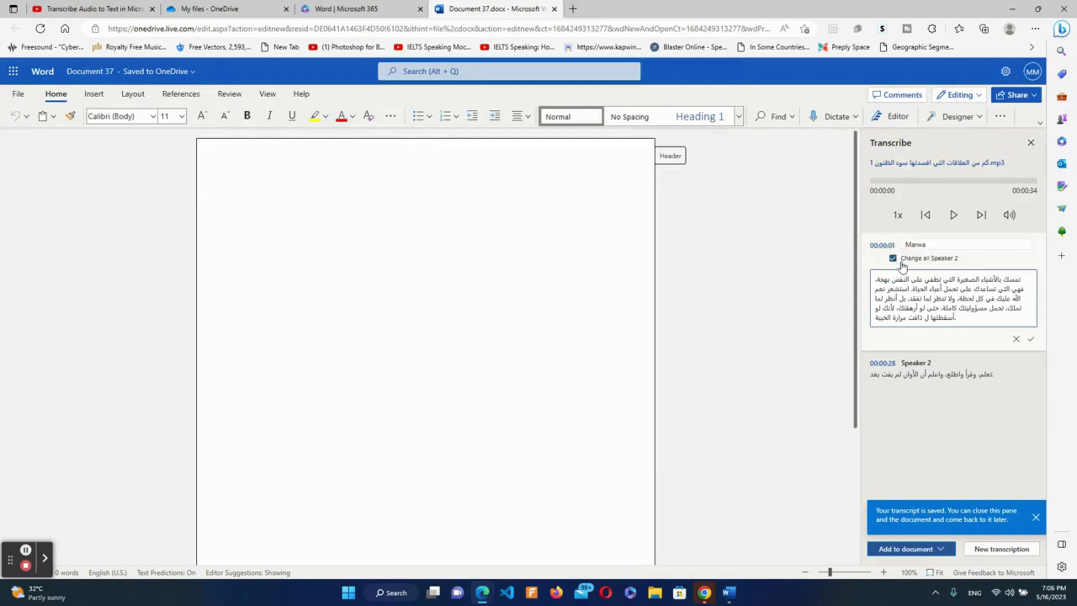
pyautogui.click(1031, 339)
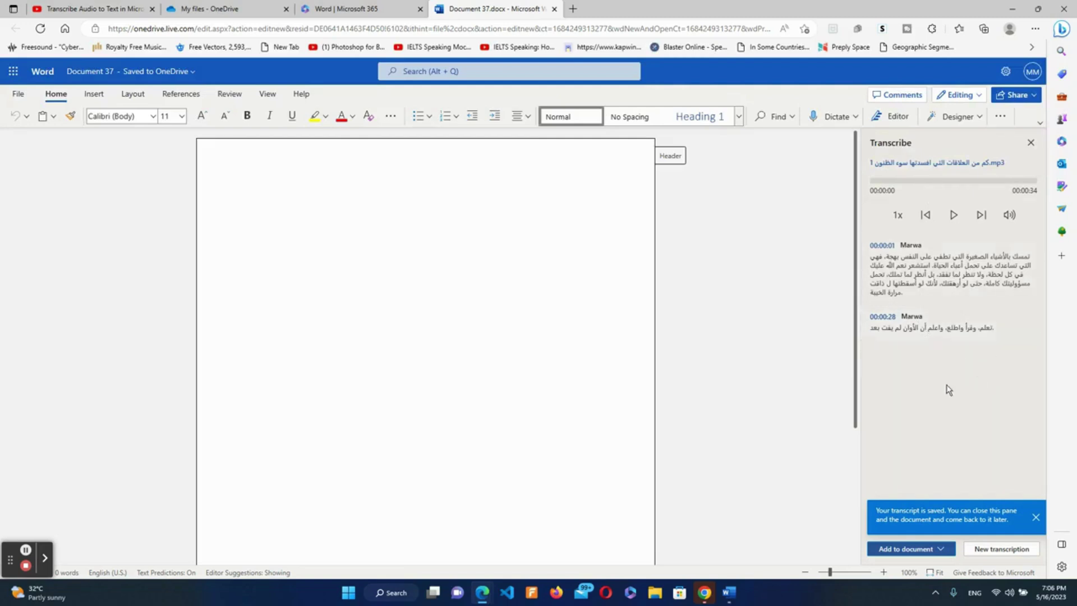
# Step: Insert the transcript into the document as plain text, then with speaker names
pyautogui.click(1036, 518)
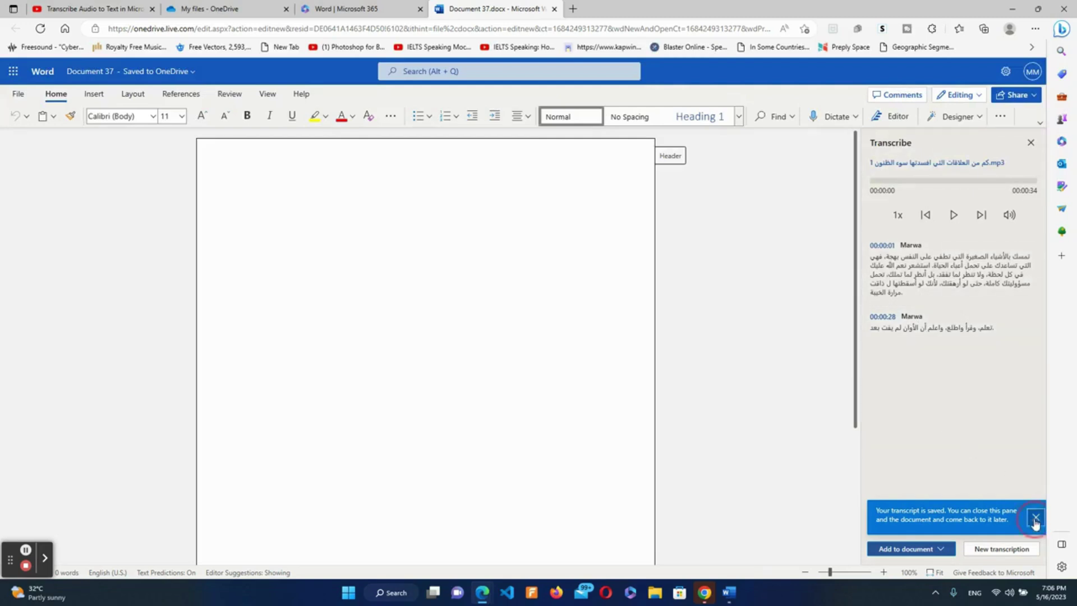
pyautogui.click(942, 554)
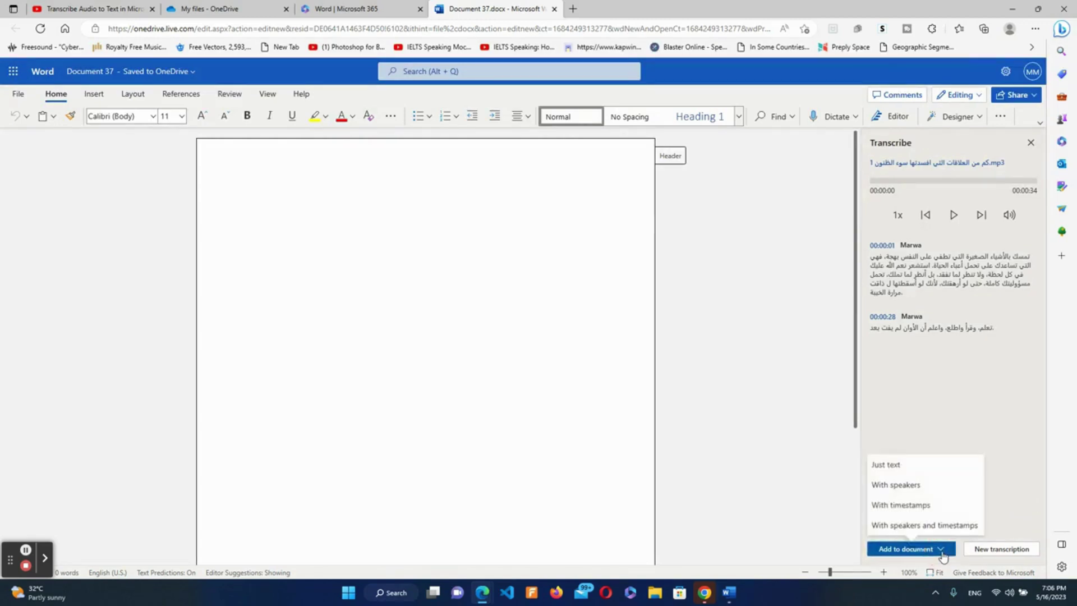
pyautogui.click(897, 468)
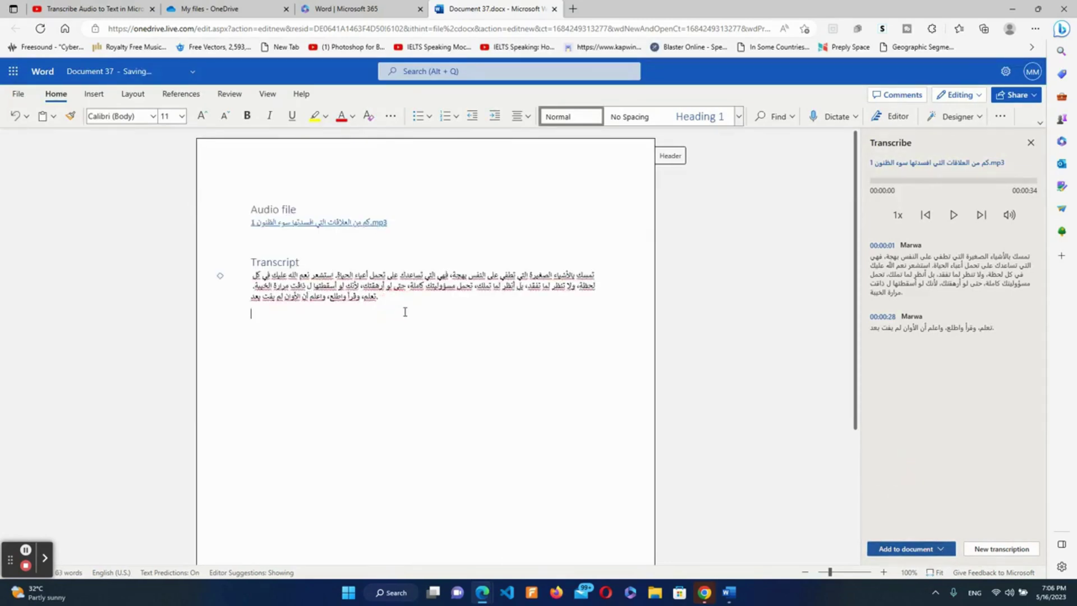
pyautogui.click(937, 550)
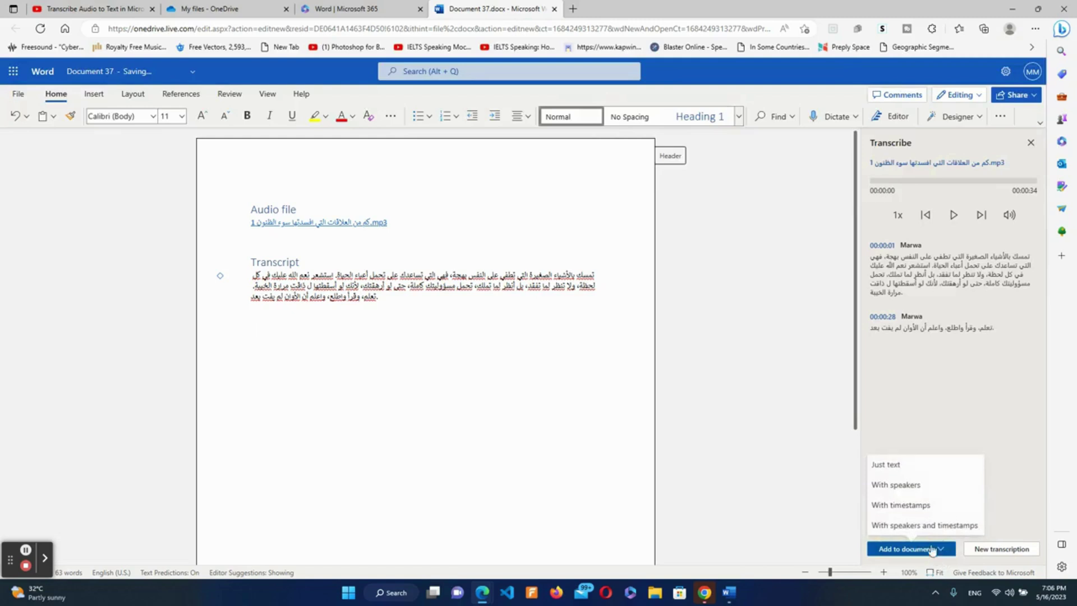
pyautogui.click(905, 493)
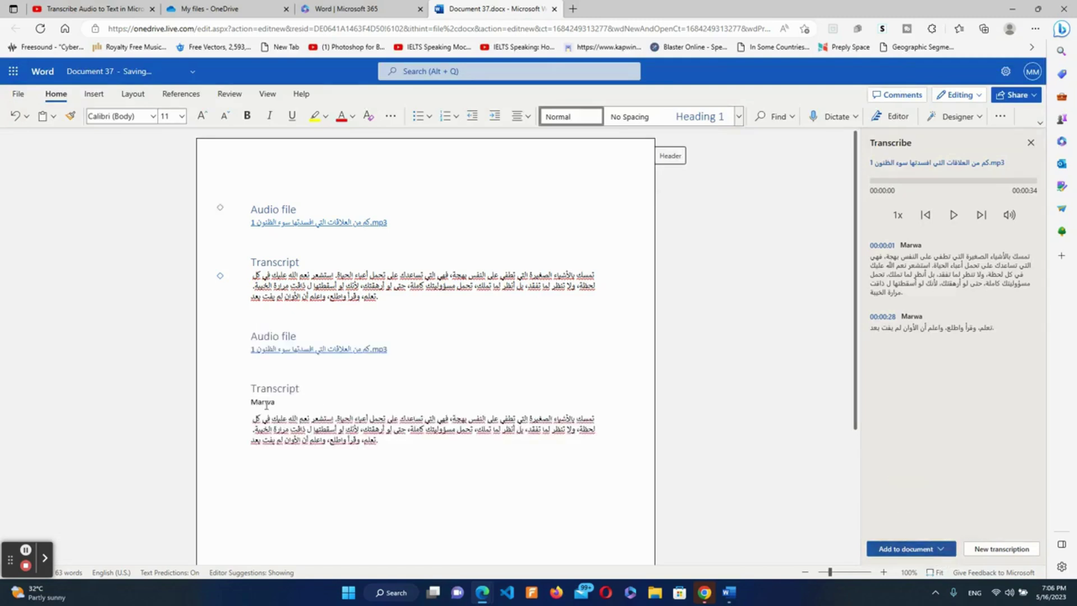
# Step: Add the transcript with timestamps, then with speakers and timestamps
pyautogui.click(948, 551)
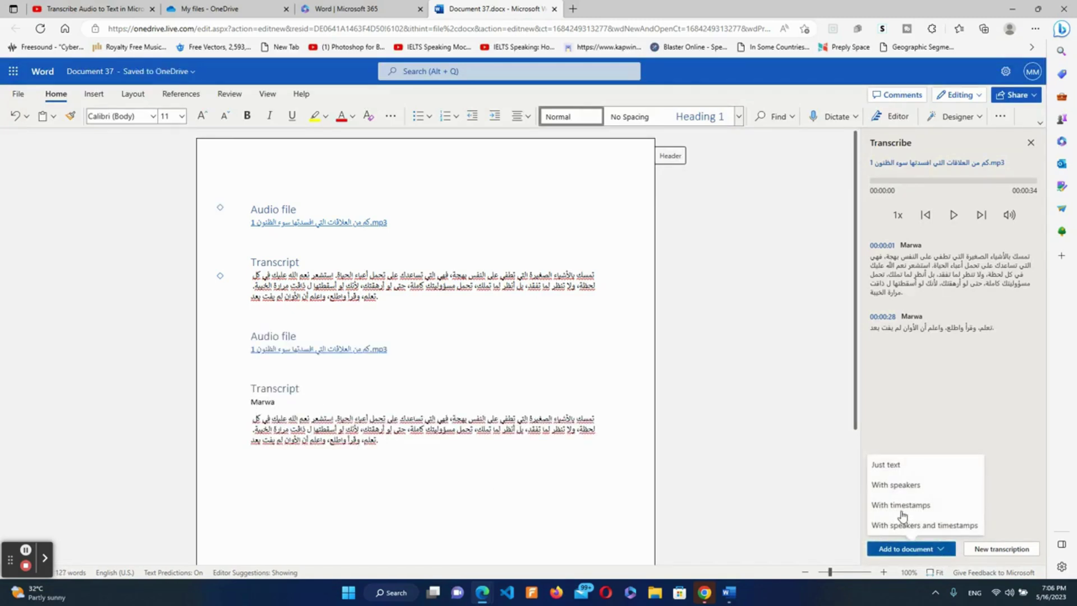
pyautogui.click(902, 506)
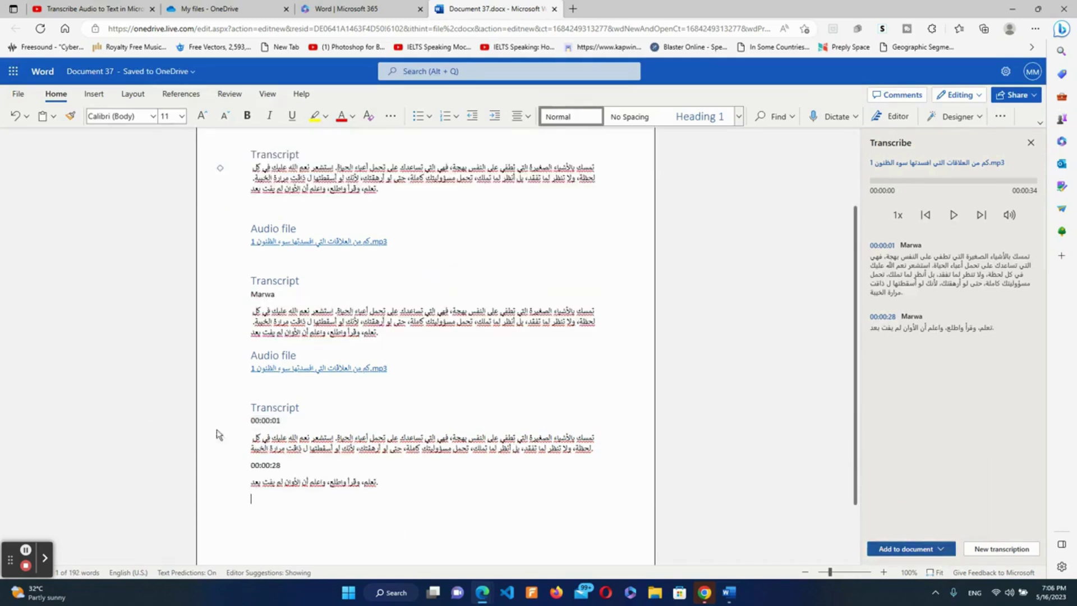
pyautogui.click(286, 420)
pyautogui.click(265, 465)
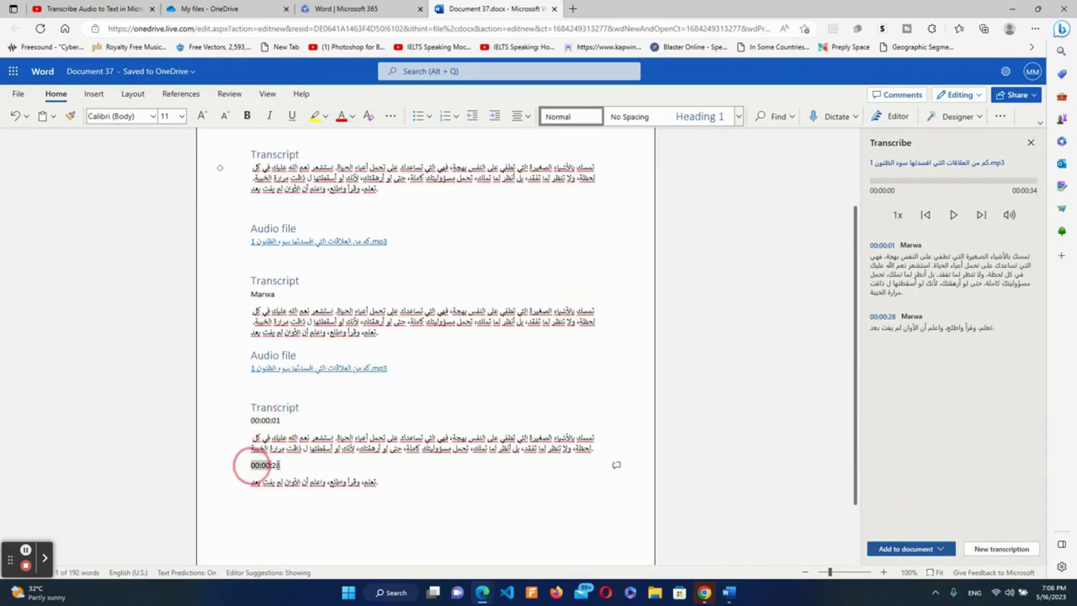
pyautogui.click(943, 556)
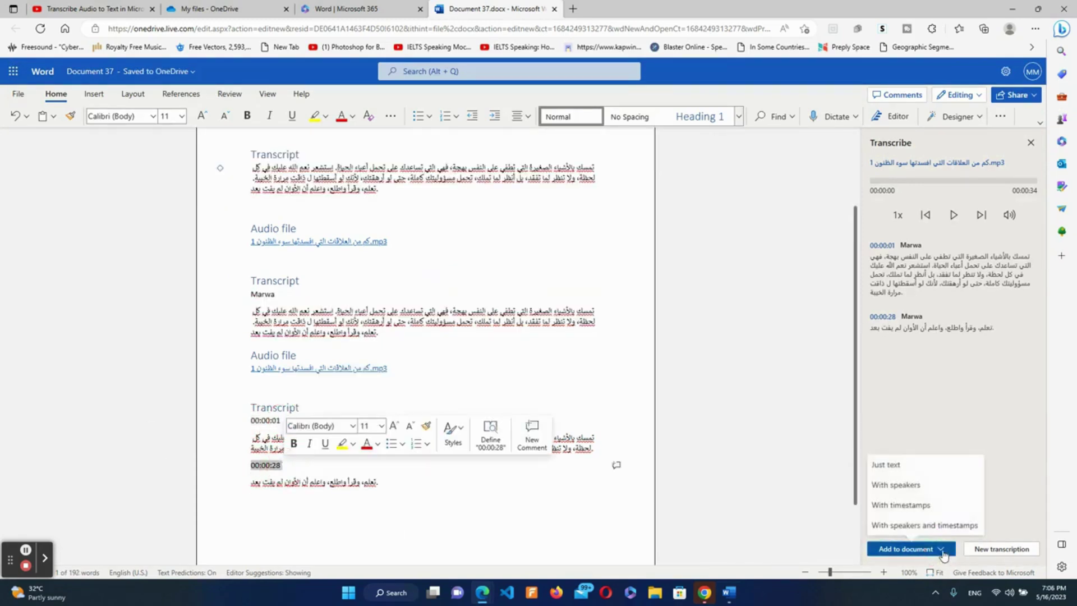
pyautogui.click(907, 531)
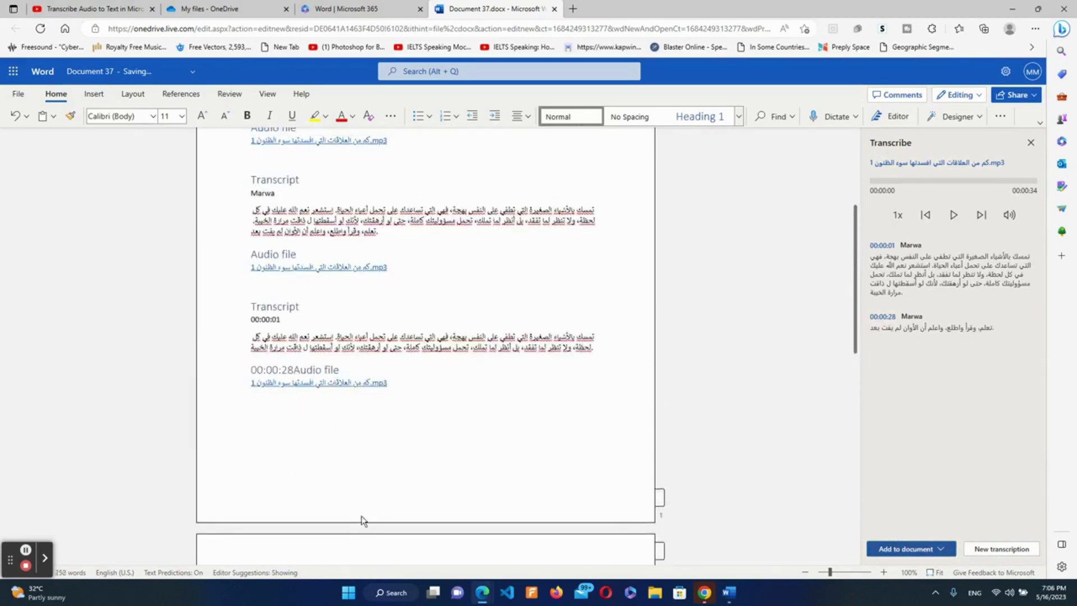
pyautogui.scroll(4, 550, 402)
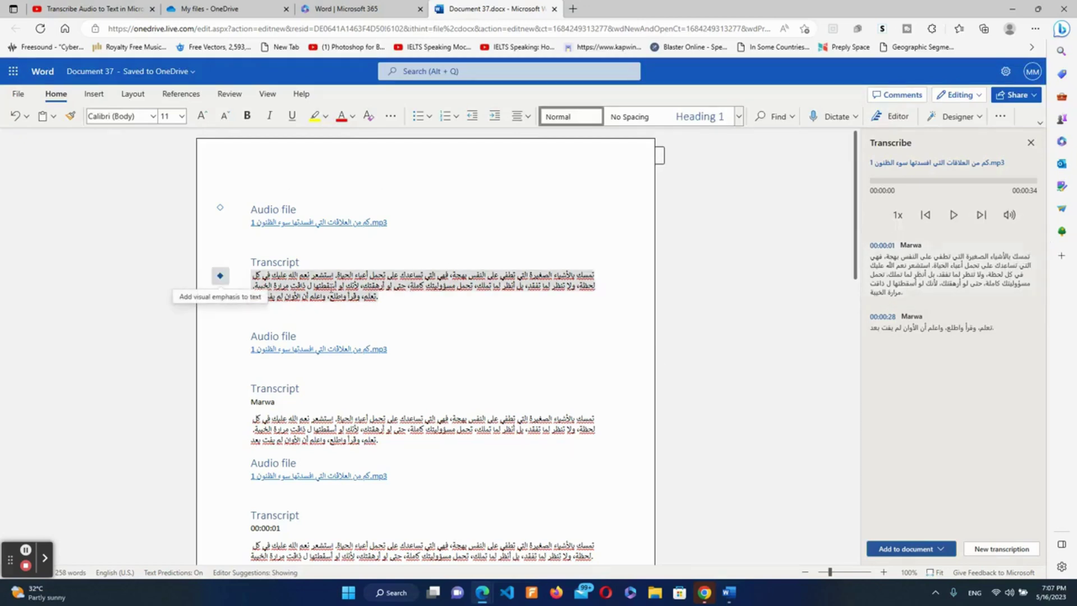
# Step: Insert the Arabic letter ا into the underlined word ذقت to make ذاقت
pyautogui.click(306, 295)
pyautogui.press('Escape')
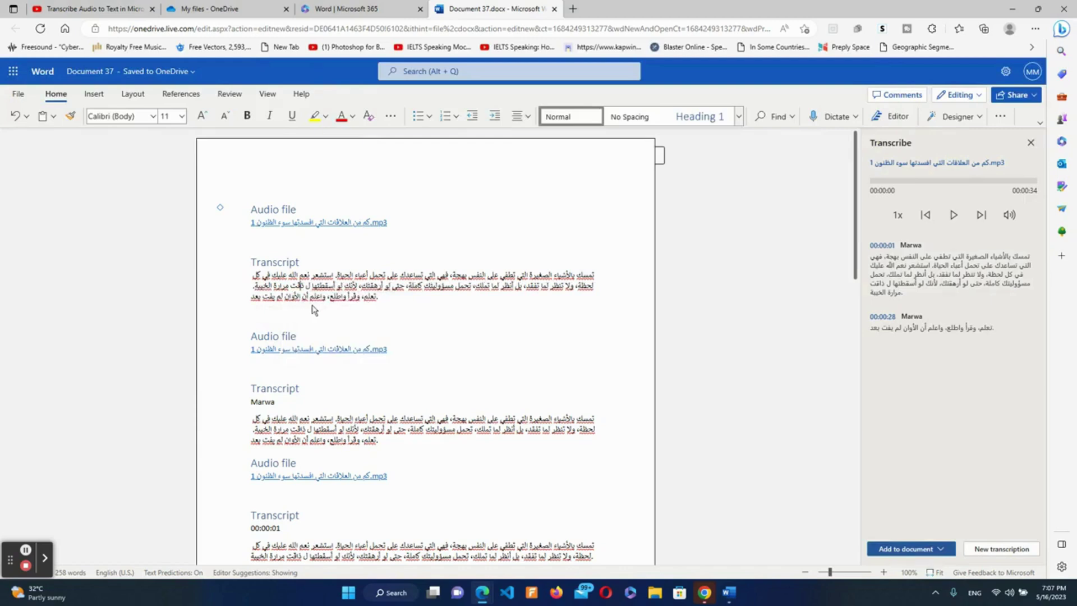
pyautogui.click(304, 287)
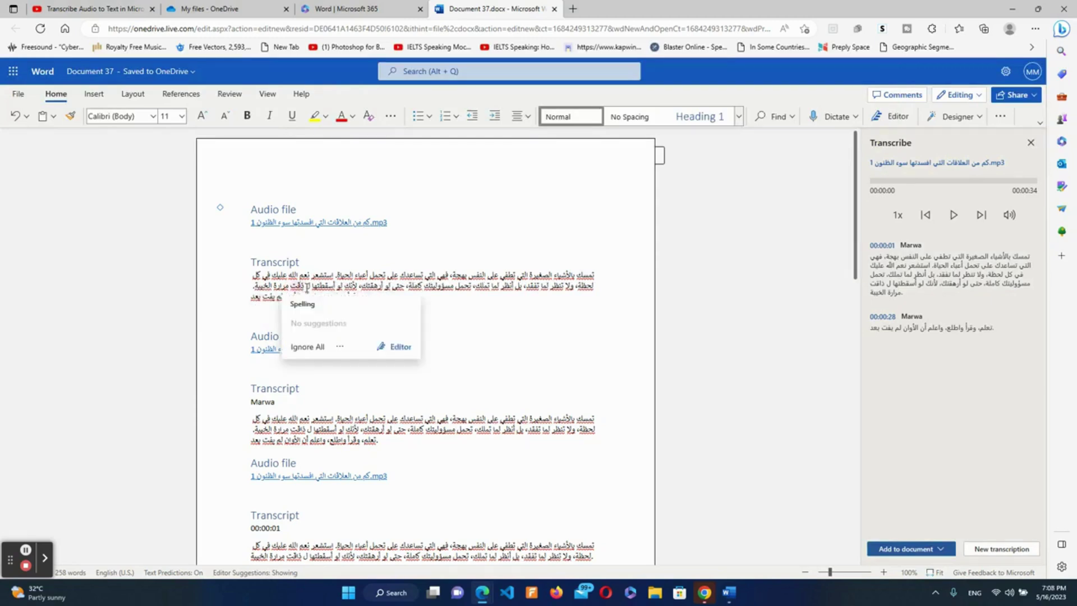
pyautogui.hotkey('alt', 'shift')
pyautogui.write('ا')
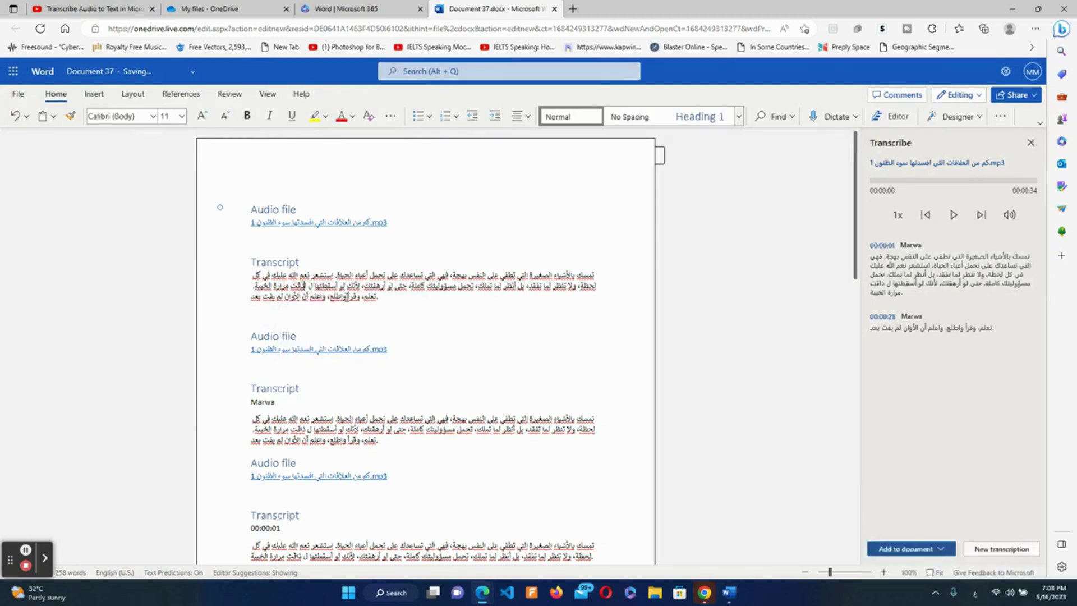